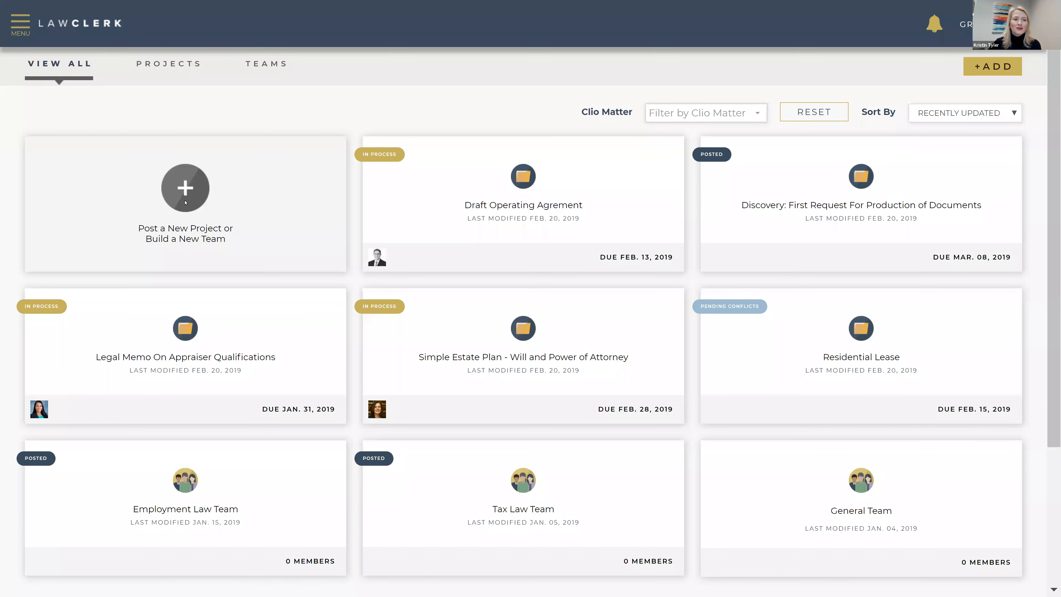
From the Post a New Project tile, choose Create a New Project to open the step 1 form
{"action": "left_click", "coordinate": [181, 192]}
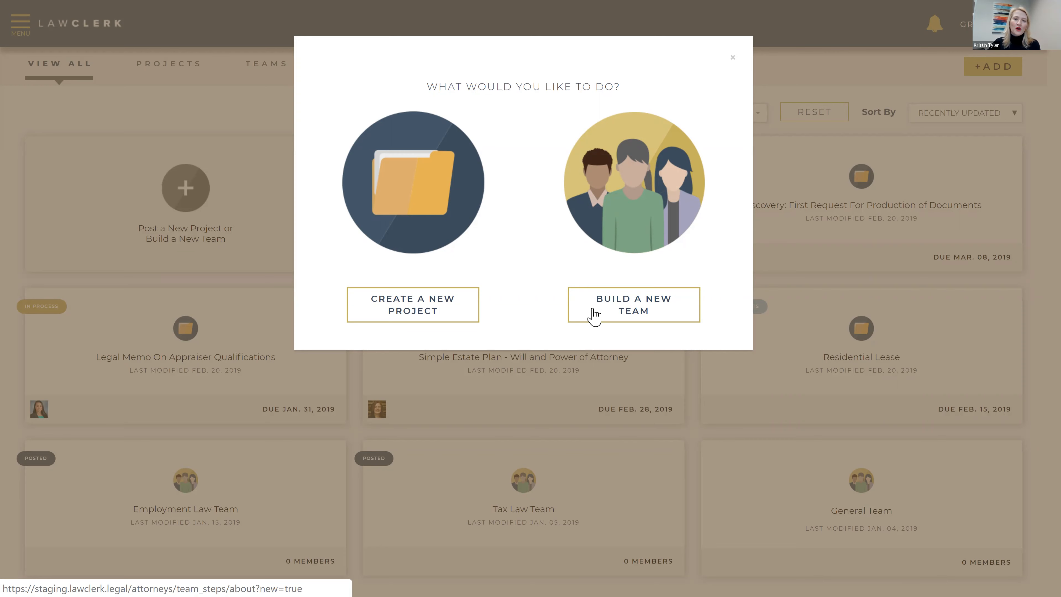
{"action": "left_click", "coordinate": [433, 320]}
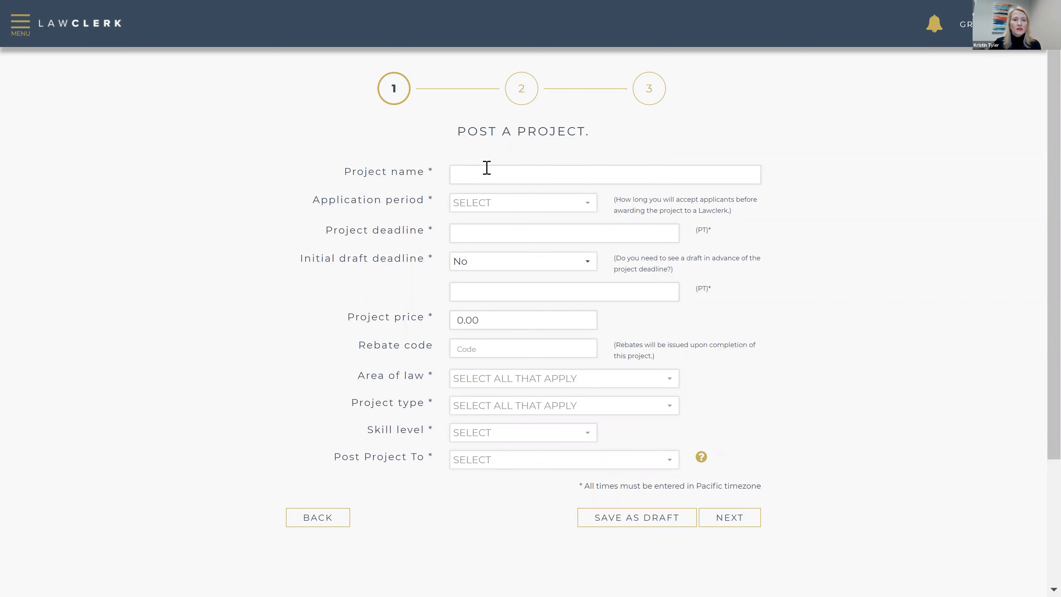
Name the project Motion for SJ with a 1 hour application period
{"action": "left_click", "coordinate": [489, 174]}
{"action": "left_click", "coordinate": [487, 206]}
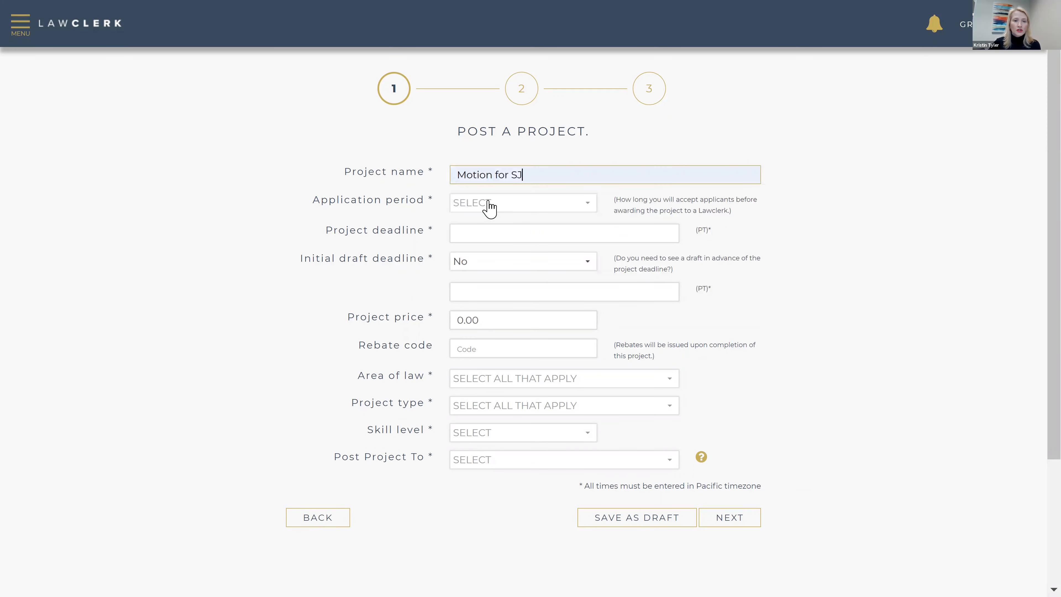
{"action": "left_click", "coordinate": [516, 205]}
{"action": "left_click", "coordinate": [512, 227]}
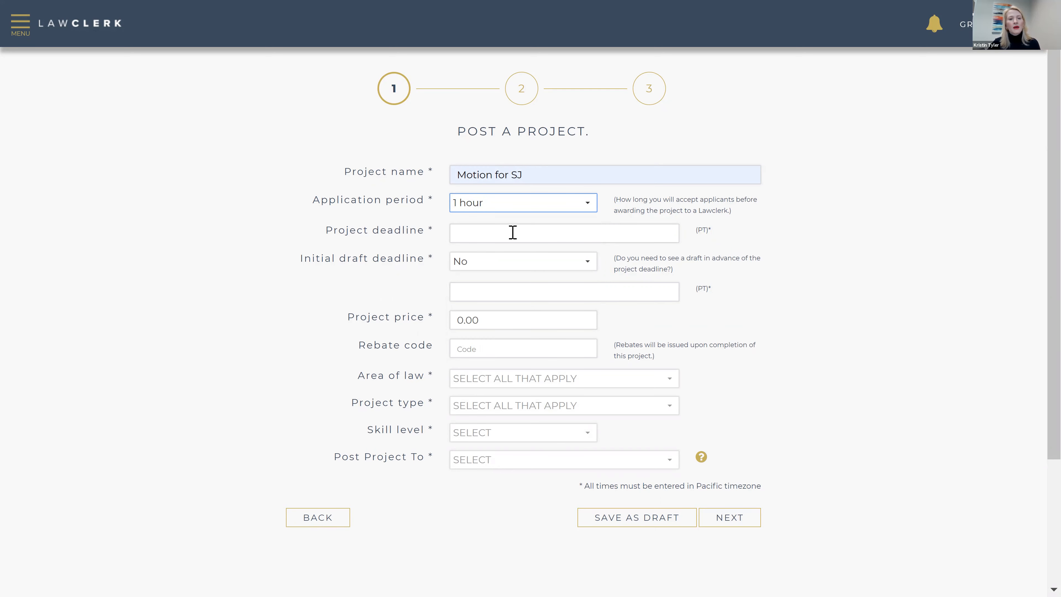
Set the project deadline to Apr. 05, 2019 and require an initial draft by Apr. 02, 2019
{"action": "left_click", "coordinate": [510, 234]}
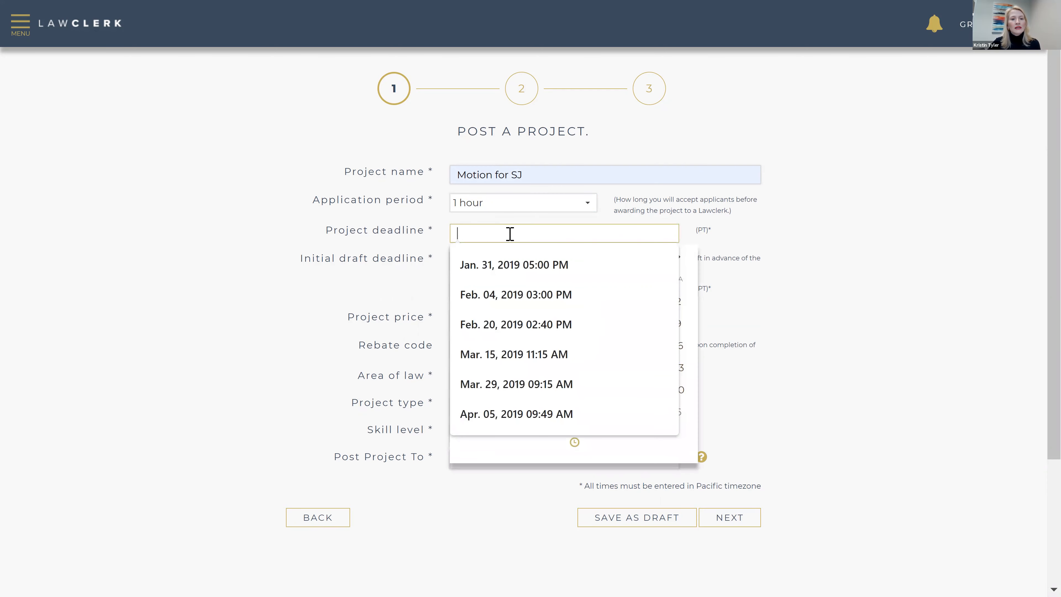
{"action": "left_click", "coordinate": [551, 414]}
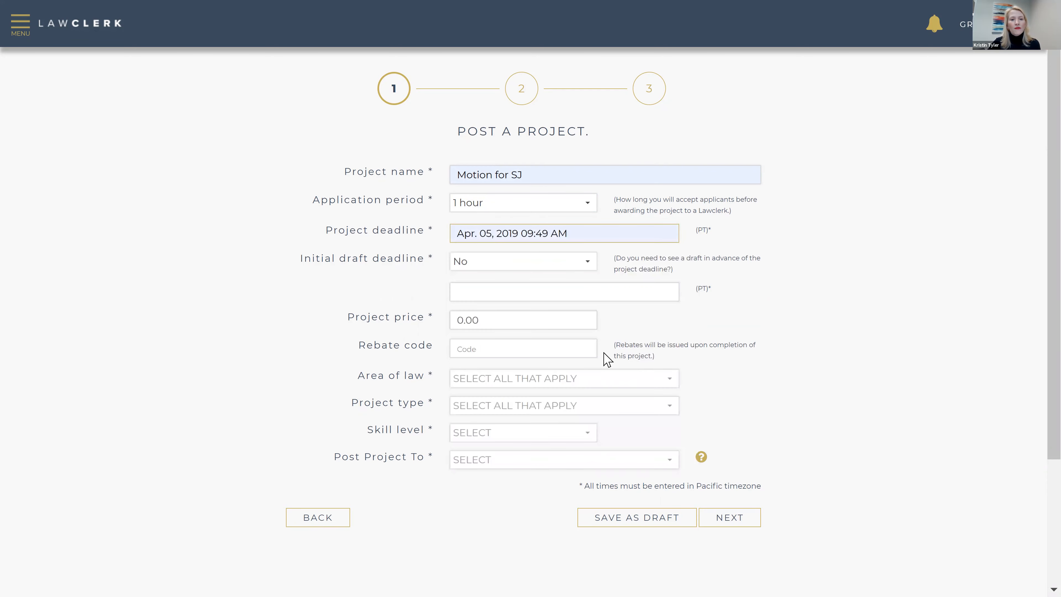
{"action": "left_click", "coordinate": [476, 267]}
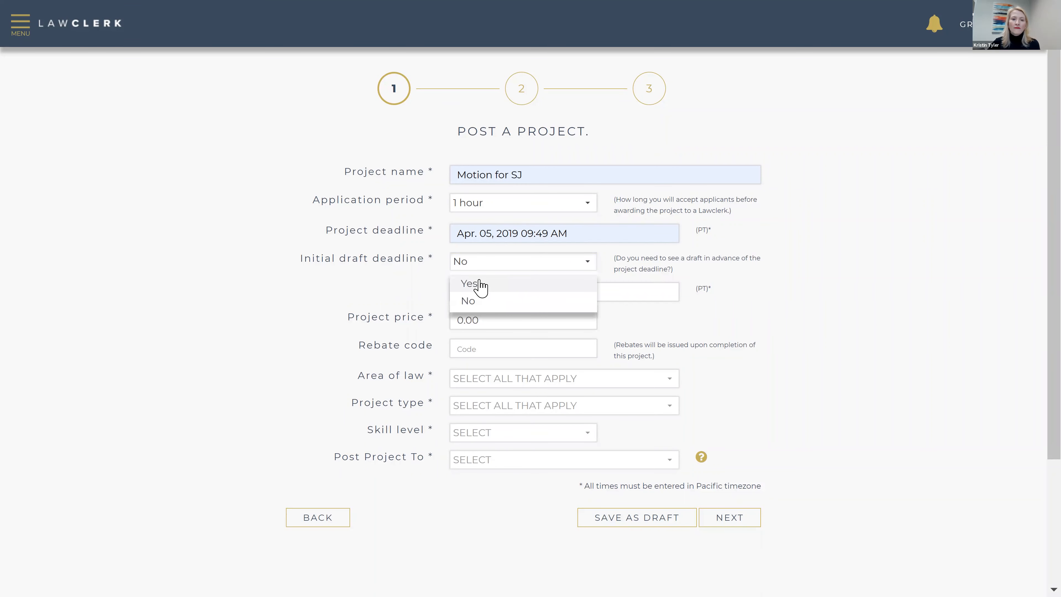
{"action": "left_click", "coordinate": [481, 287]}
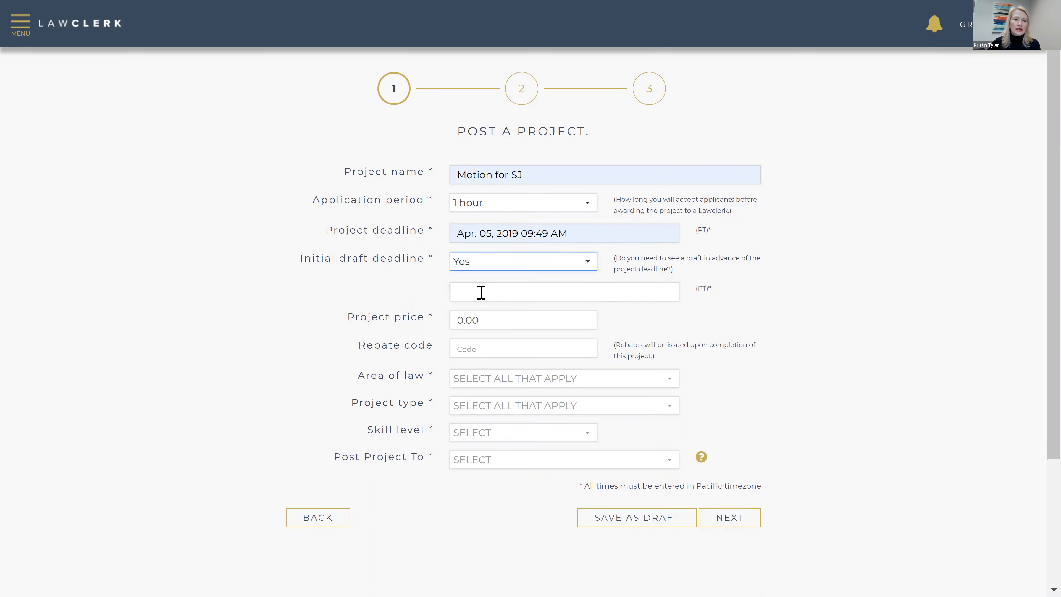
{"action": "left_click", "coordinate": [481, 292]}
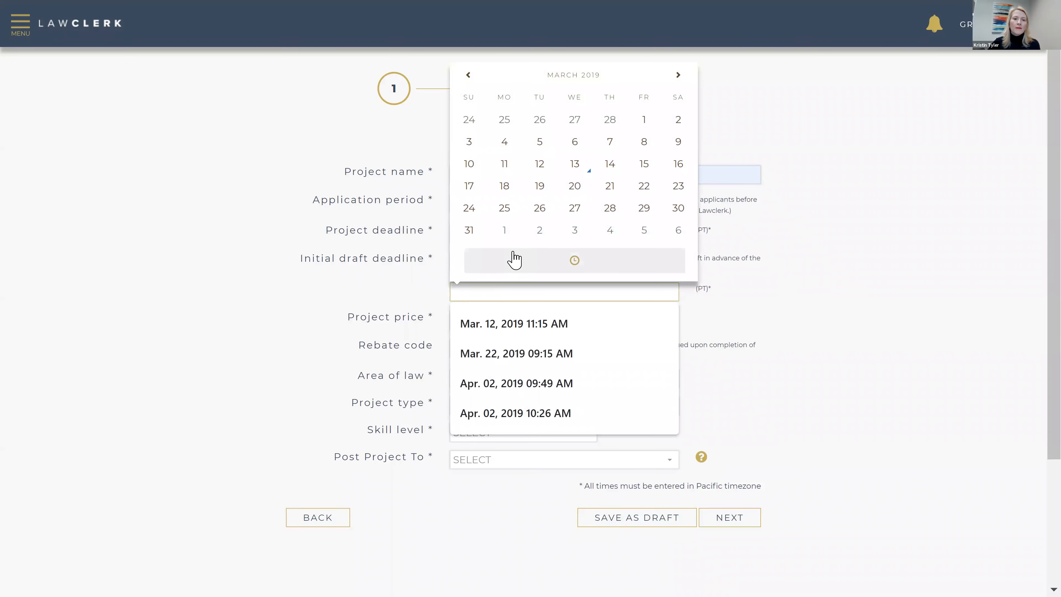
{"action": "left_click", "coordinate": [537, 231]}
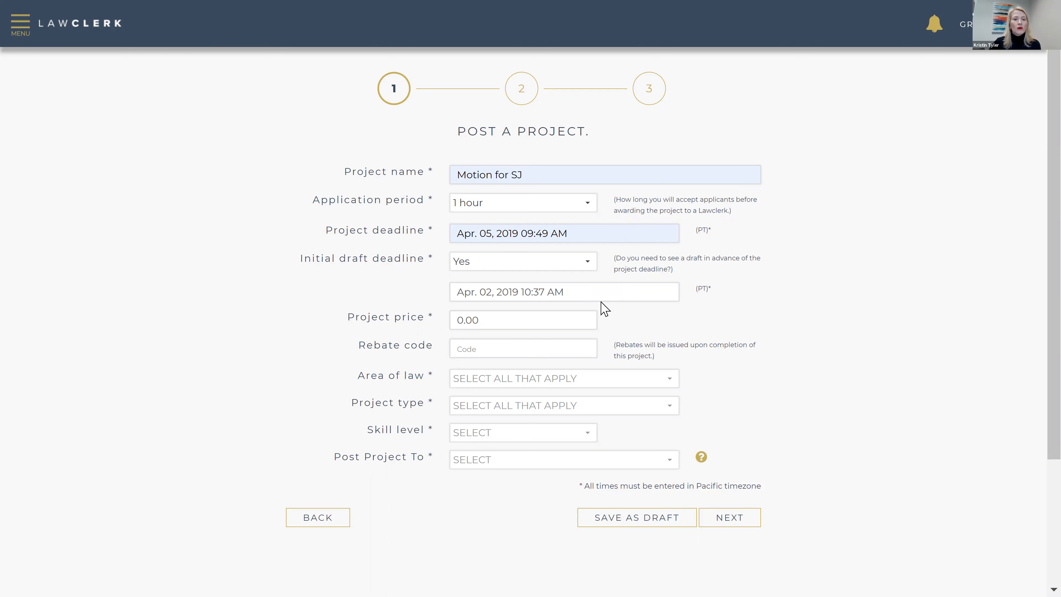
{"action": "left_click", "coordinate": [479, 326]}
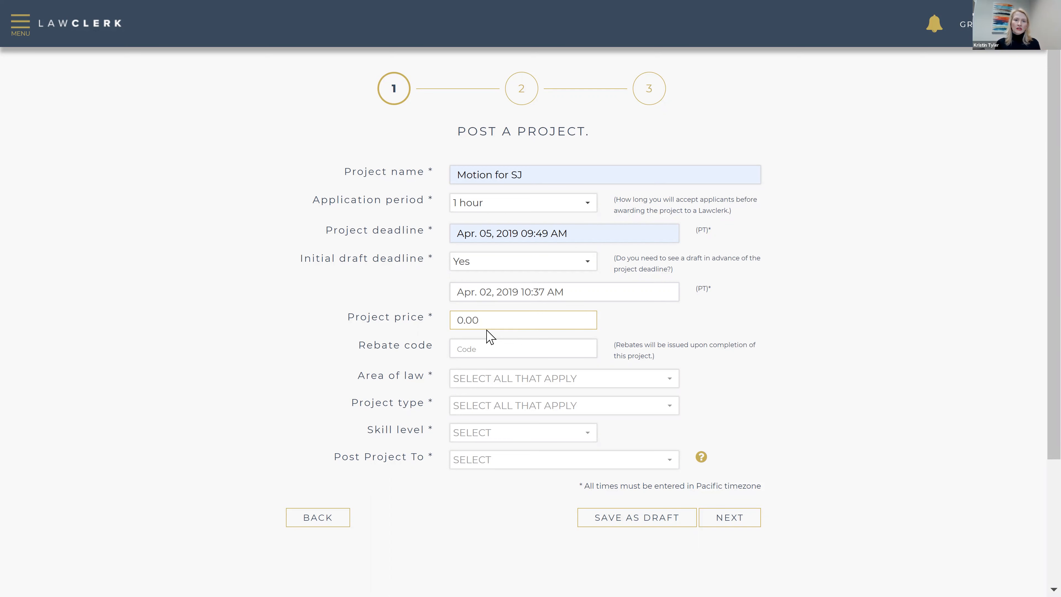
Enter 1,500 as the project price and fill in the rebate code below it
{"action": "key", "text": "Home"}
{"action": "type", "text": "1,50"}
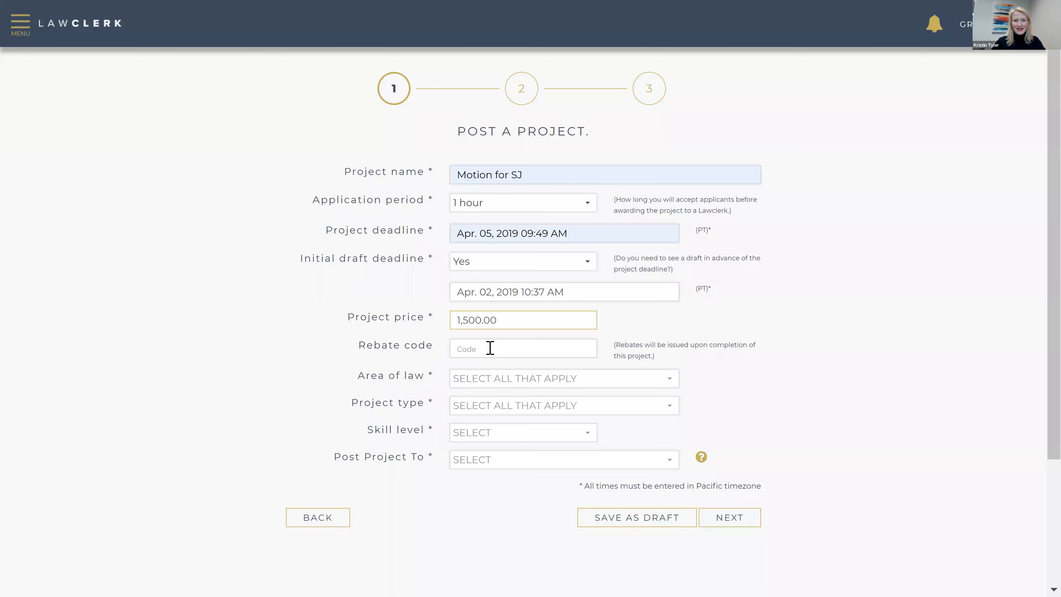
{"action": "left_click", "coordinate": [489, 347]}
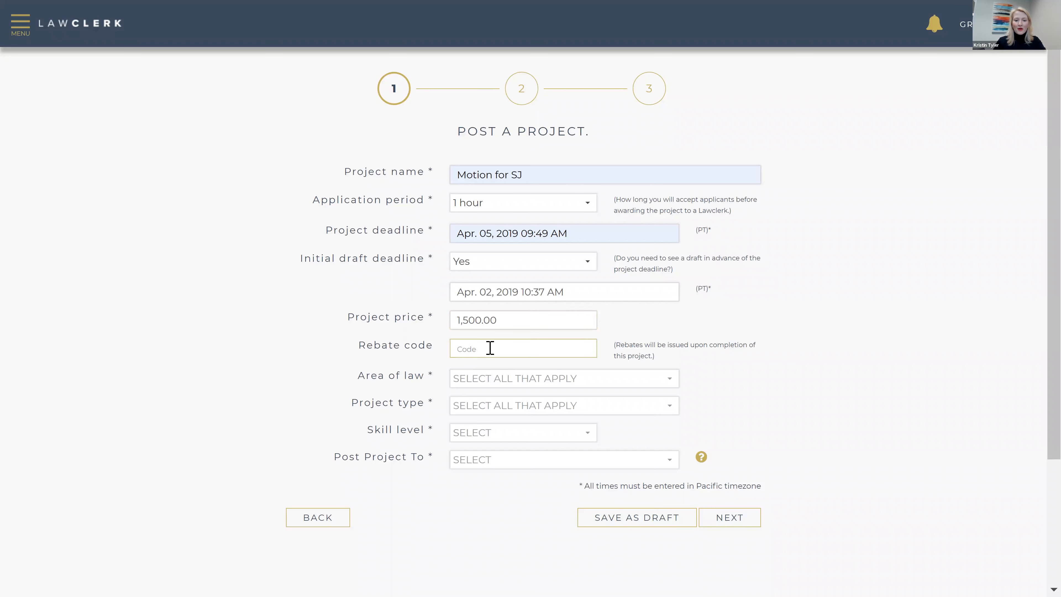
{"action": "type", "text": "K"}
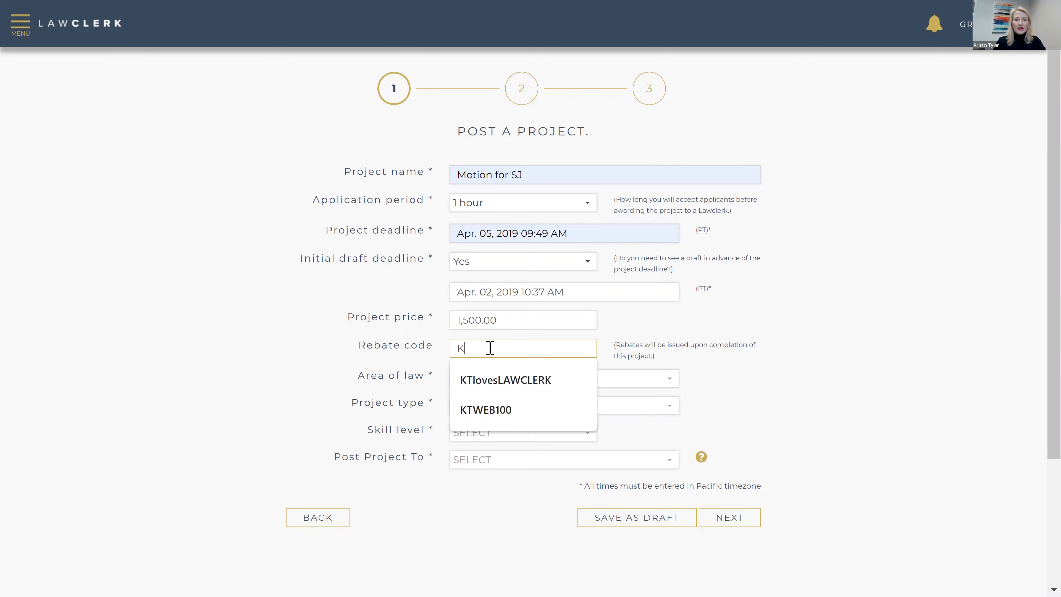
{"action": "type", "text": "TWEB100"}
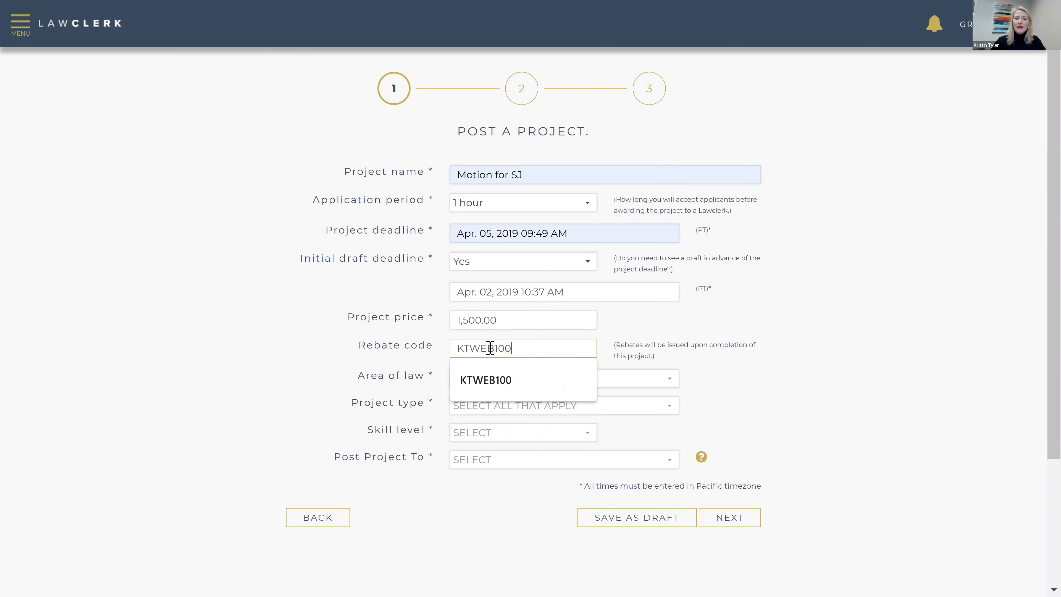
{"action": "key", "text": "Tab"}
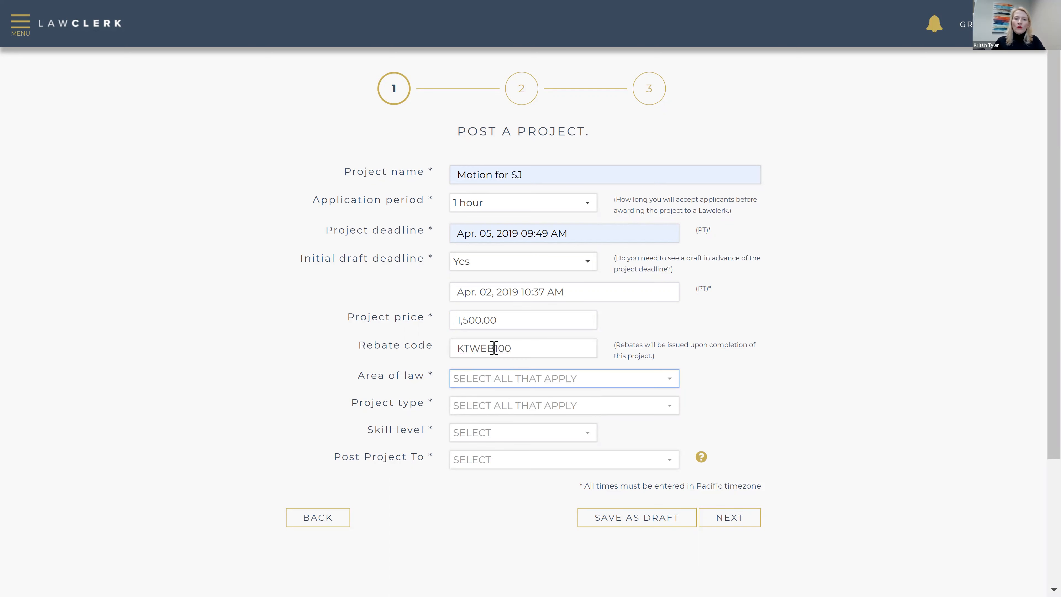
Check Construction and Litigation as the project's areas of law
{"action": "left_click", "coordinate": [570, 379]}
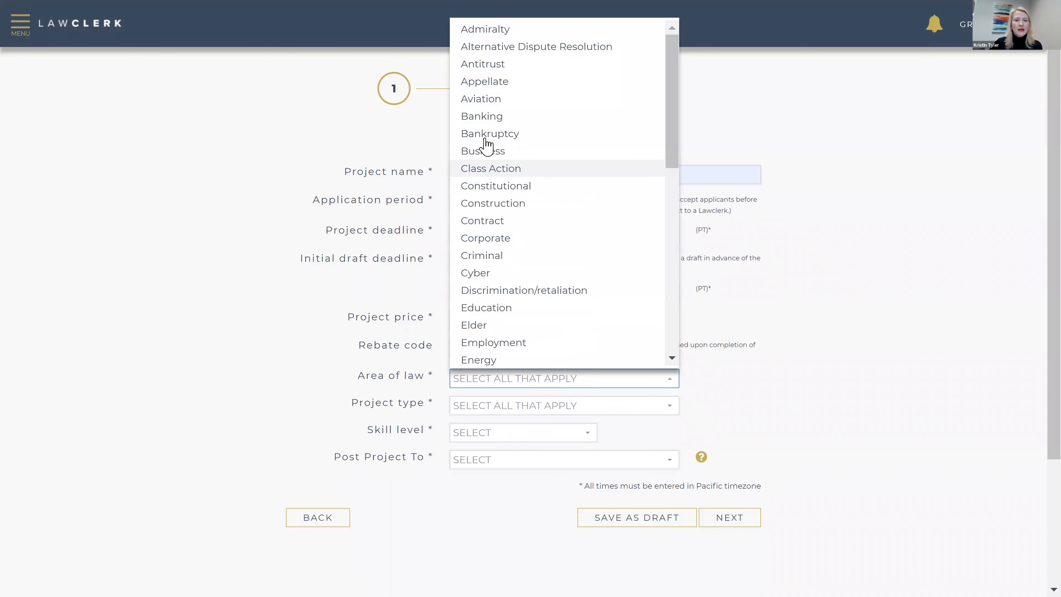
{"action": "left_click", "coordinate": [505, 203]}
{"action": "scroll", "coordinate": [528, 246], "scroll_direction": "down", "scroll_amount": 5}
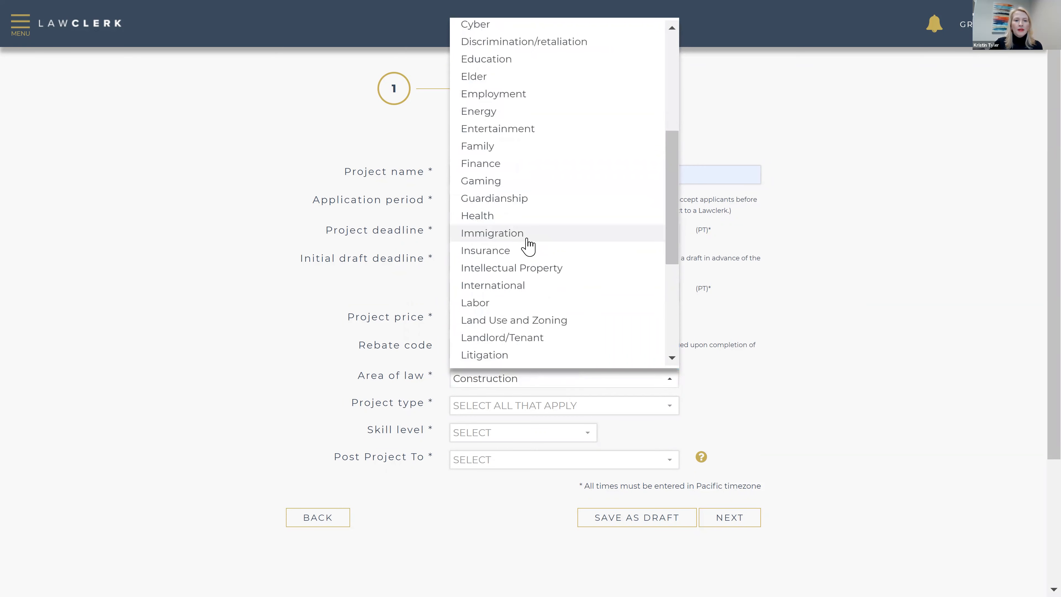
{"action": "left_click", "coordinate": [526, 356]}
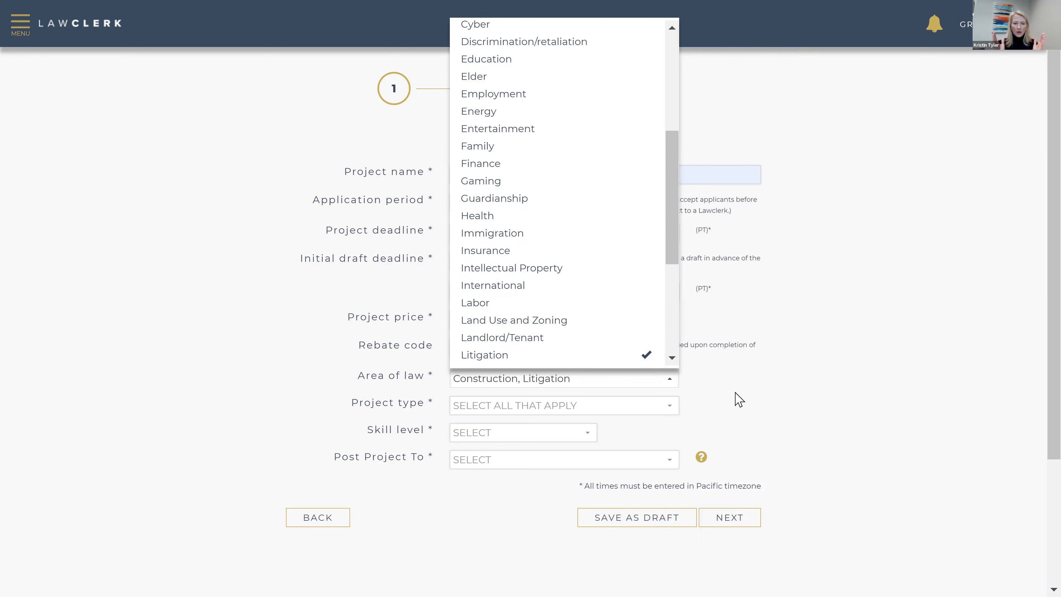
Set the project type to Pleadings and the skill level to 3
{"action": "left_click", "coordinate": [660, 409]}
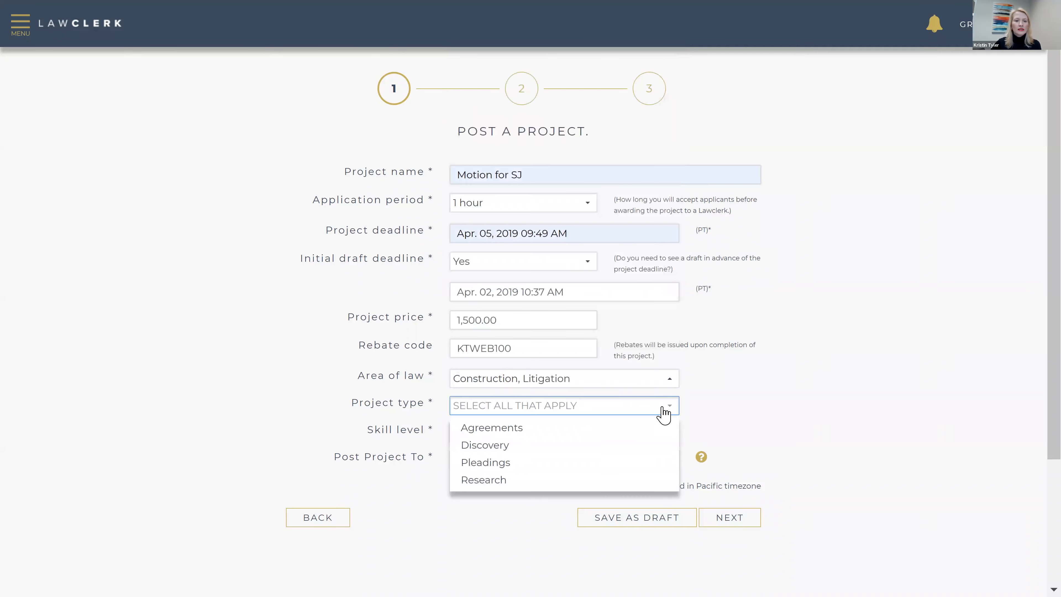
{"action": "left_click", "coordinate": [604, 464]}
{"action": "left_click", "coordinate": [686, 426]}
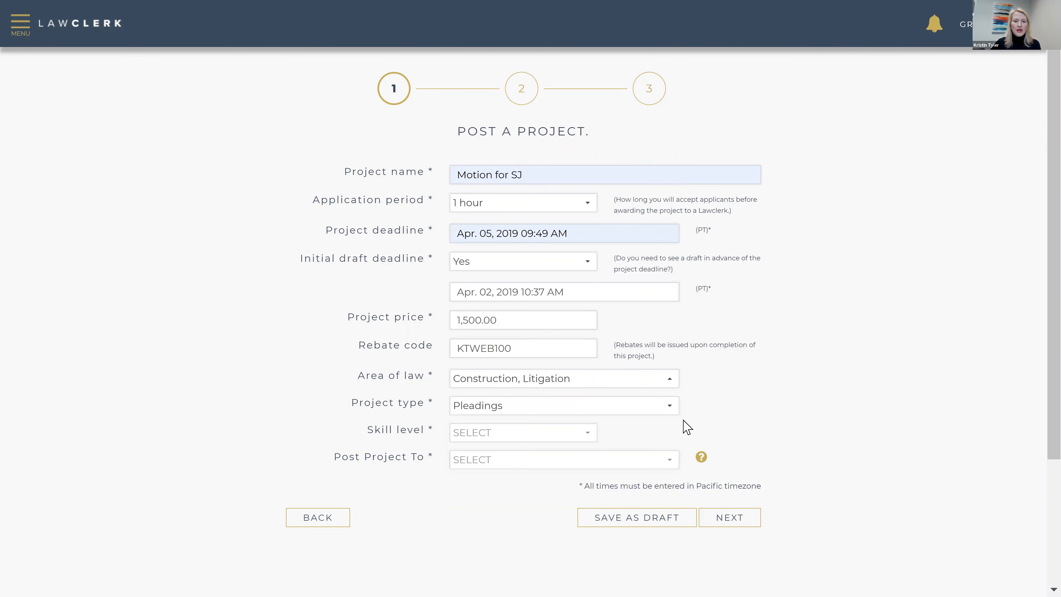
{"action": "left_click", "coordinate": [581, 437]}
{"action": "scroll", "coordinate": [581, 432], "scroll_direction": "down", "scroll_amount": 2}
{"action": "left_click", "coordinate": [566, 404]}
{"action": "left_click", "coordinate": [520, 380]}
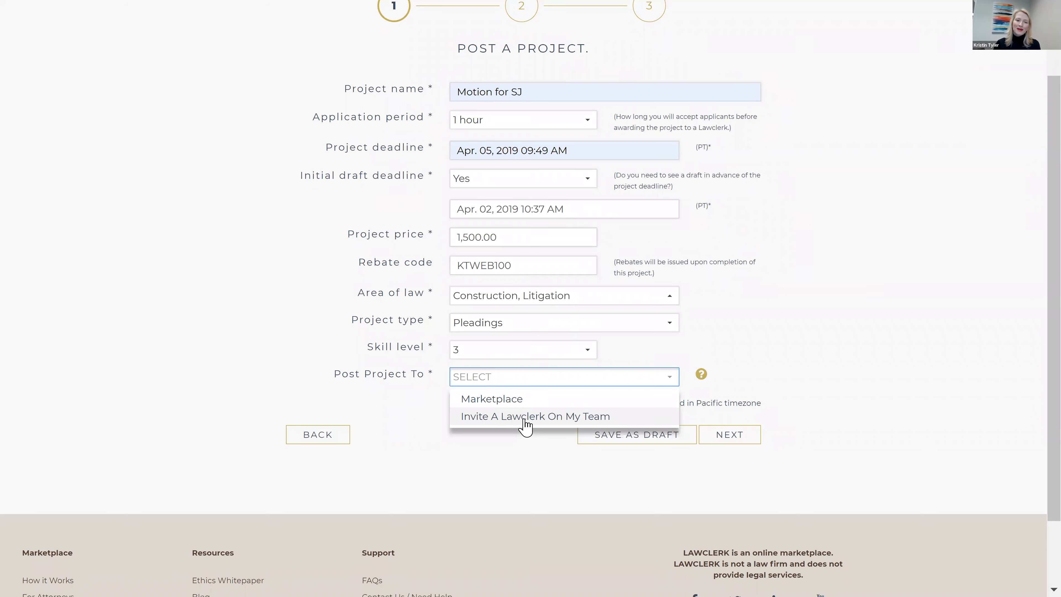
Choose Marketplace under Post Project To and continue to step 2
{"action": "left_click", "coordinate": [519, 400]}
{"action": "left_click", "coordinate": [744, 438]}
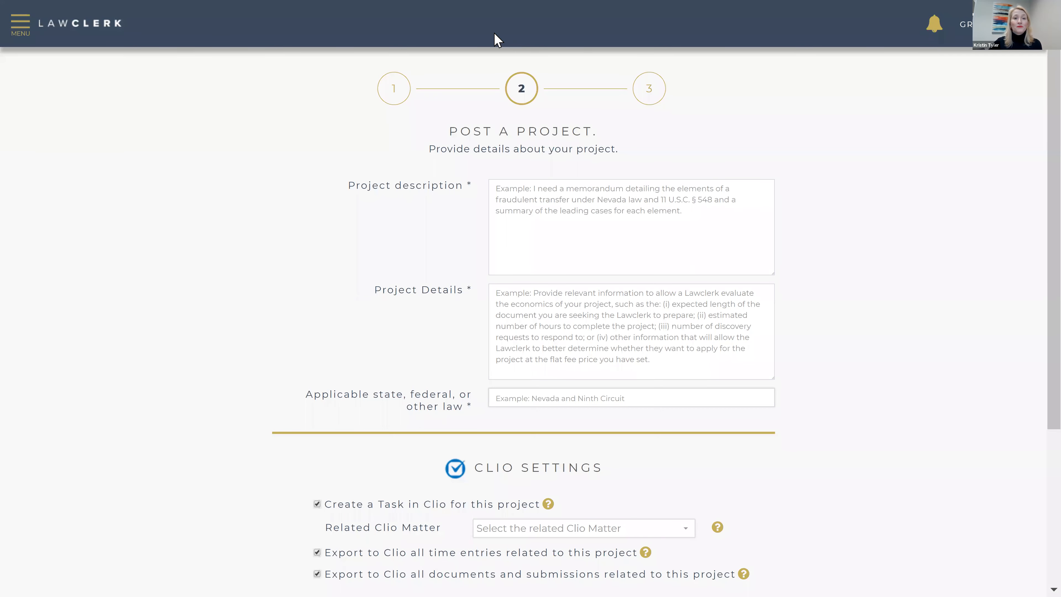
Go back to the dashboard via the LAWCLERK logo, confirming Leave without saving
{"action": "left_click", "coordinate": [108, 30]}
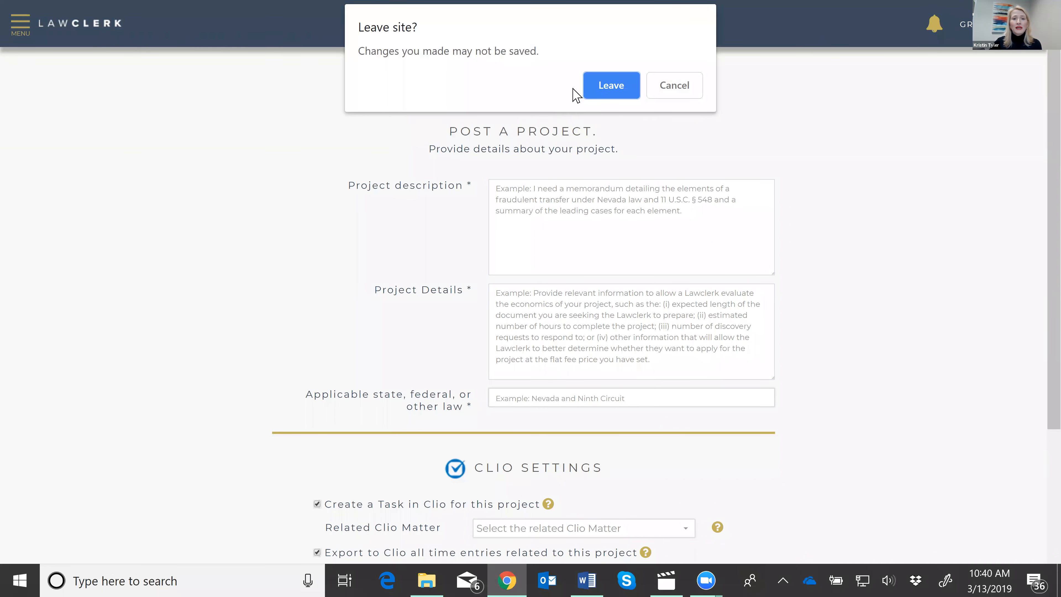
{"action": "left_click", "coordinate": [609, 85]}
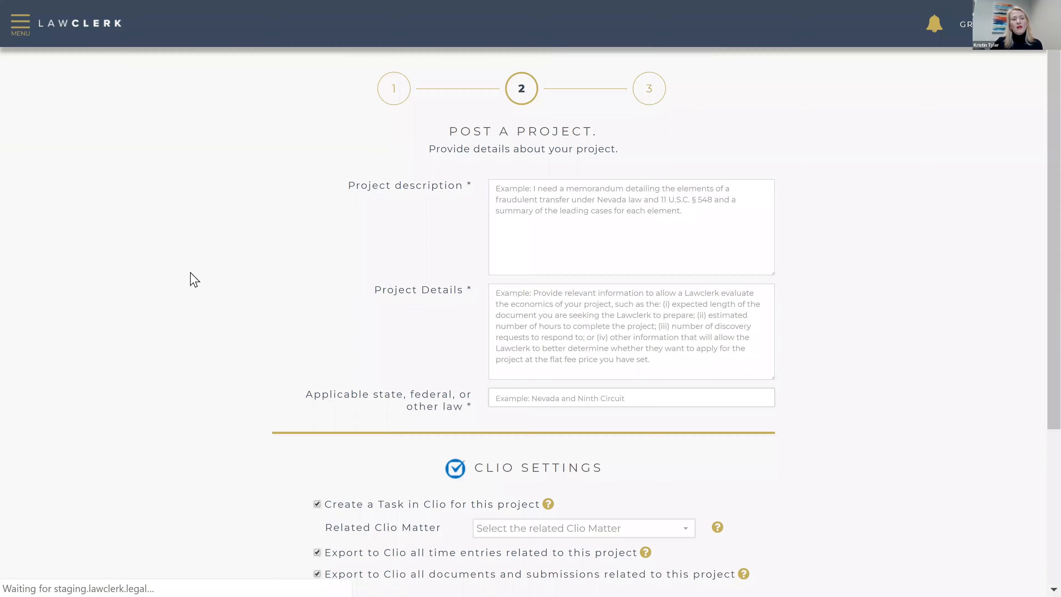